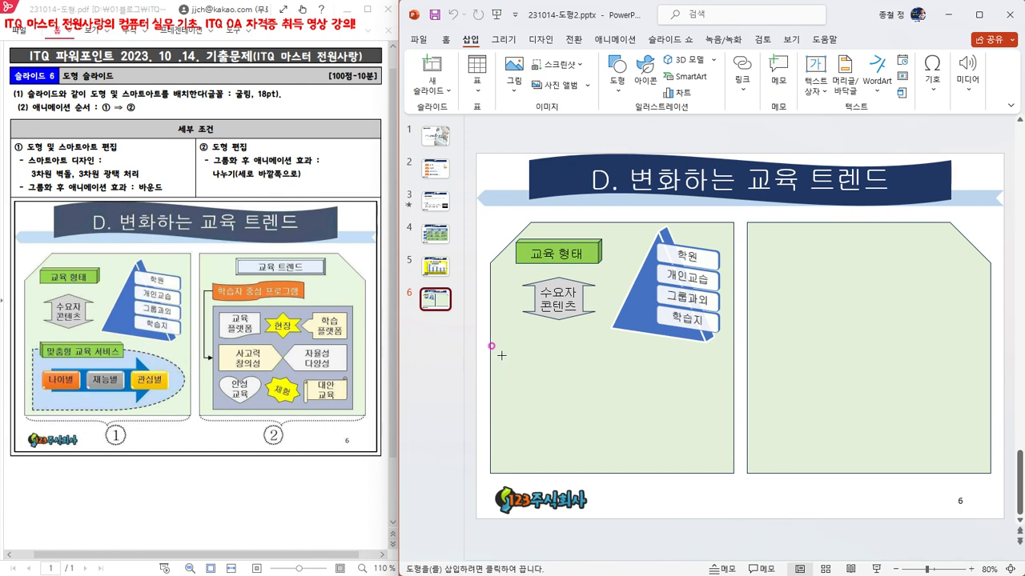
# Step: Draw a D-shaped flowchart delay shape across the lower part of the first green panel, lower its top edge slightly, and fill it light blue
pyautogui.moveTo(500, 354); pyautogui.dragTo(719, 463)
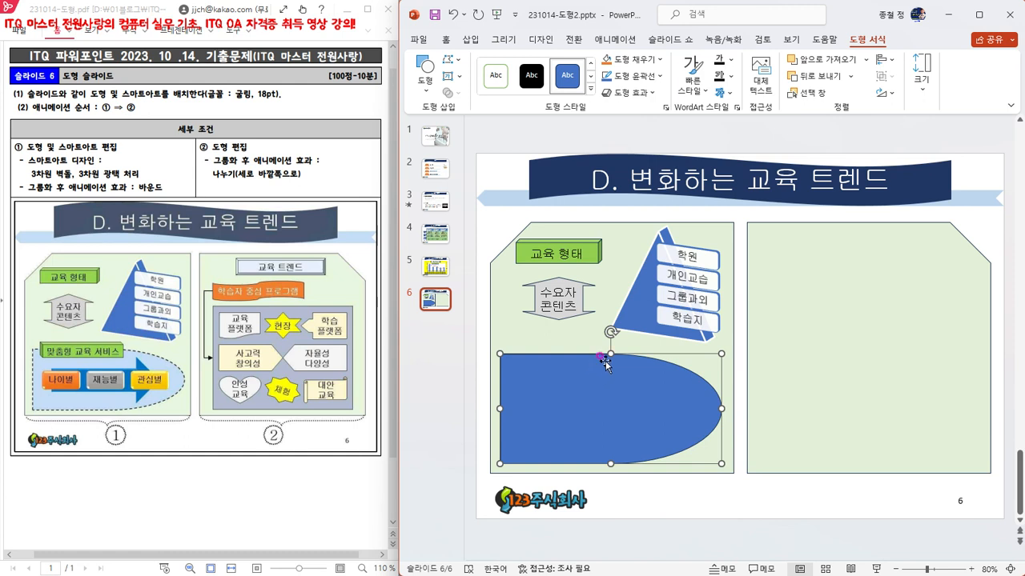
pyautogui.moveTo(611, 354); pyautogui.dragTo(610, 359)
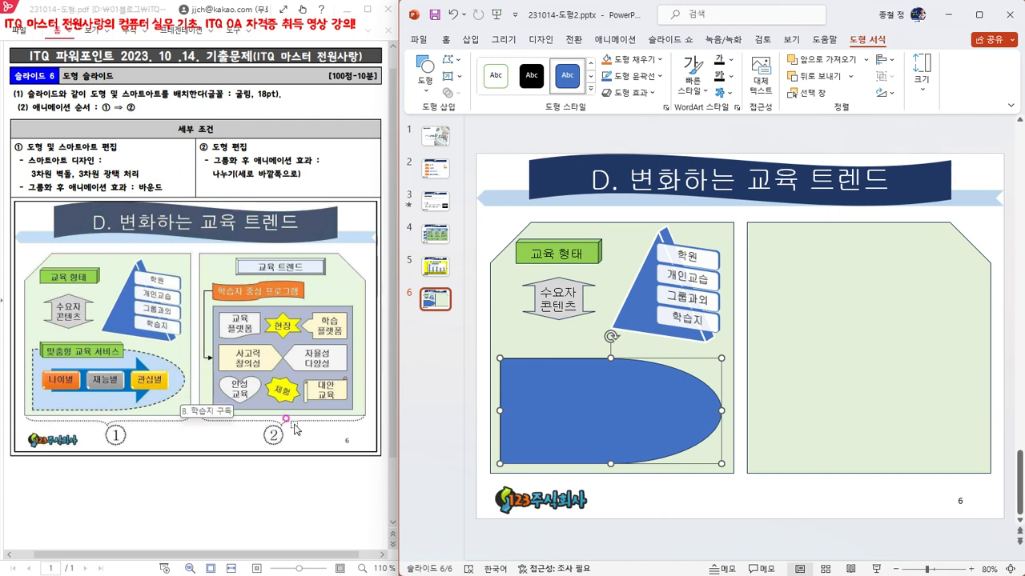
pyautogui.click(661, 59)
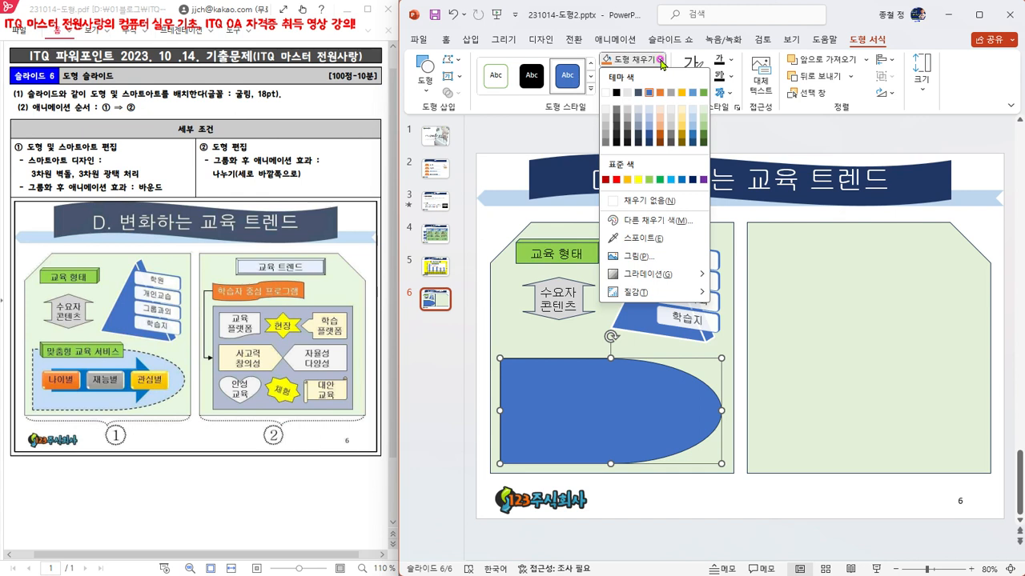
pyautogui.click(693, 119)
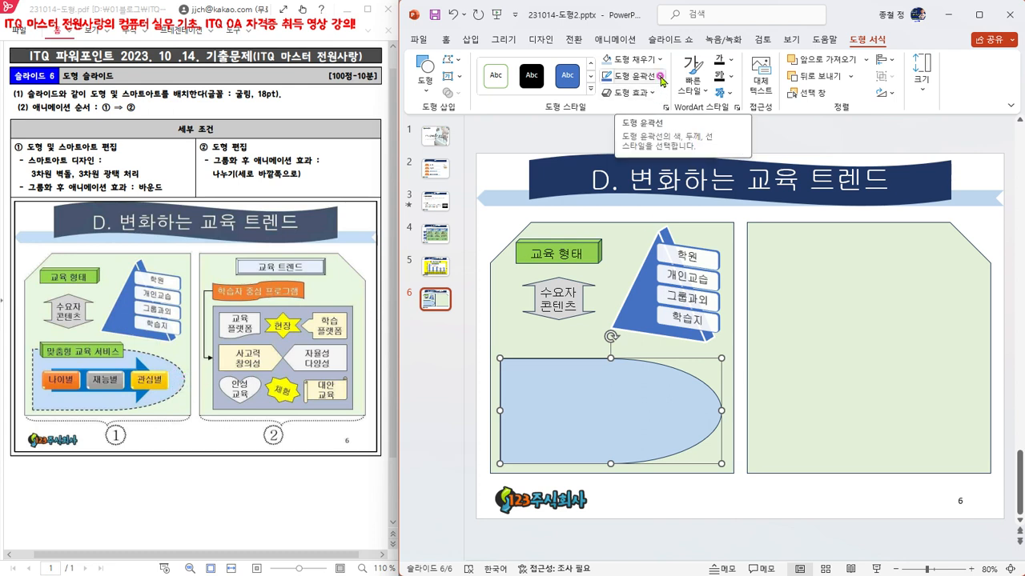
# Step: Give the light-blue D-shaped figure a black 2¼ pt outline with the dash (파선) line style
pyautogui.click(661, 77)
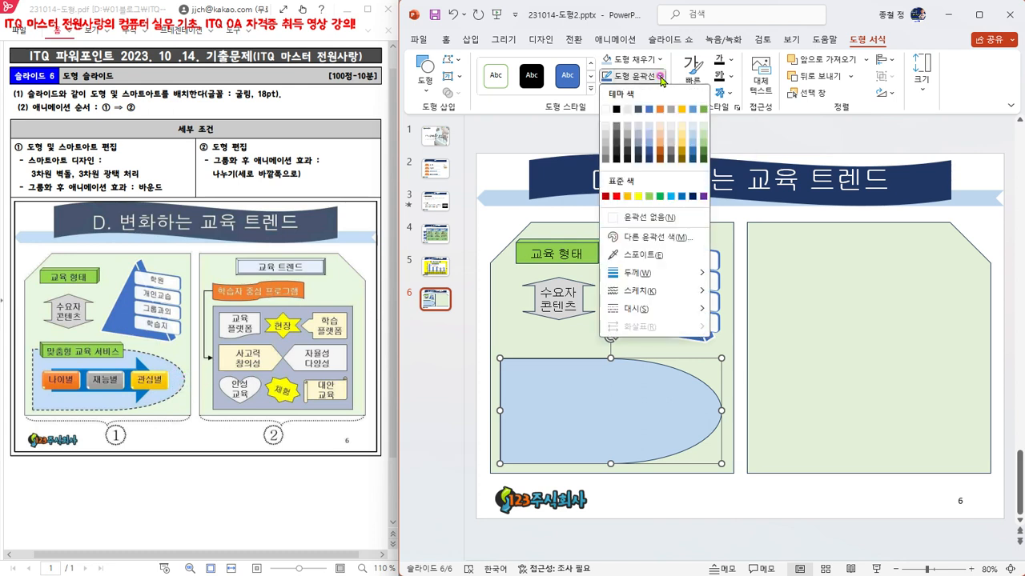
pyautogui.click(616, 110)
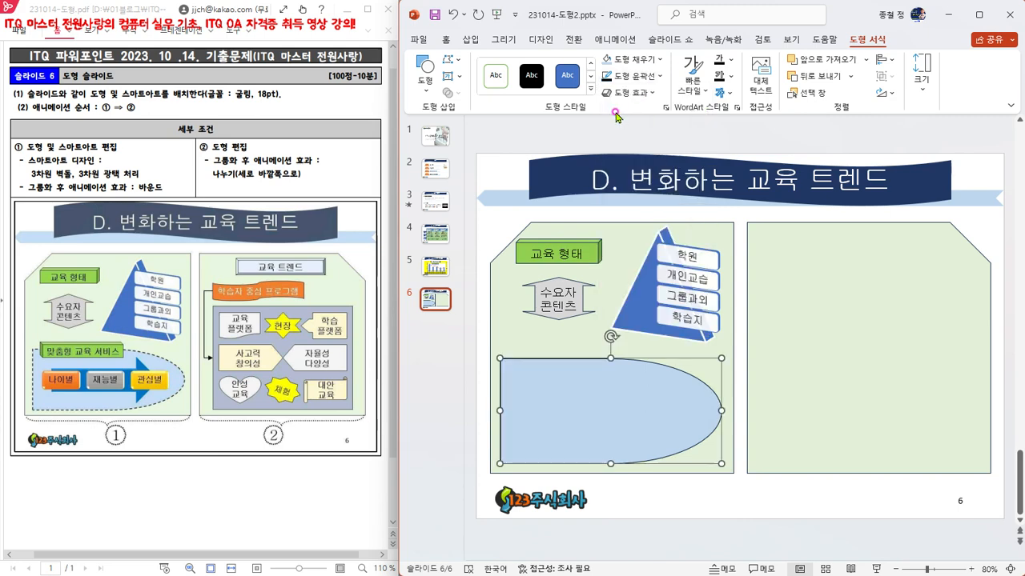
pyautogui.click(660, 76)
pyautogui.moveTo(640, 273)
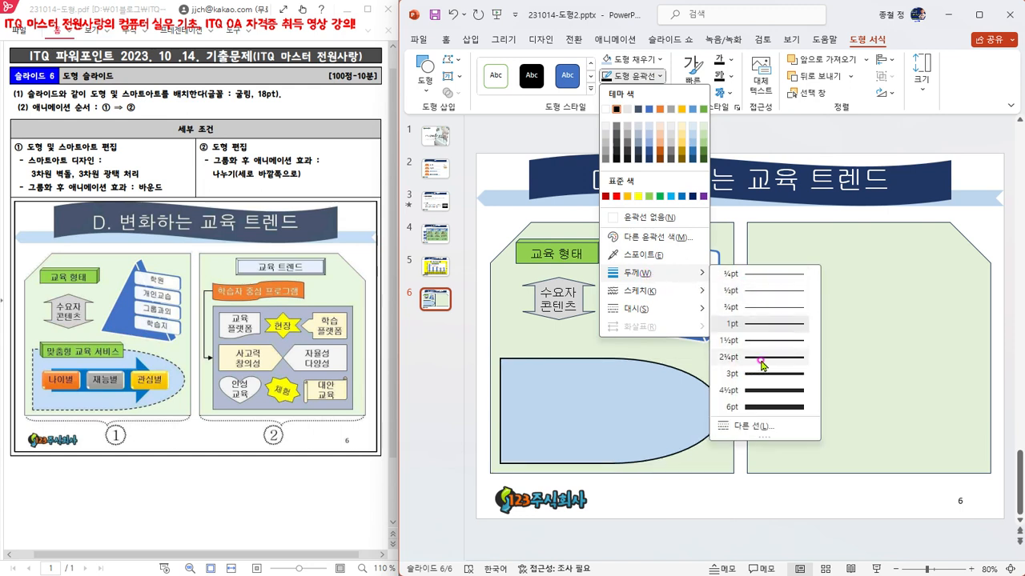
pyautogui.click(763, 366)
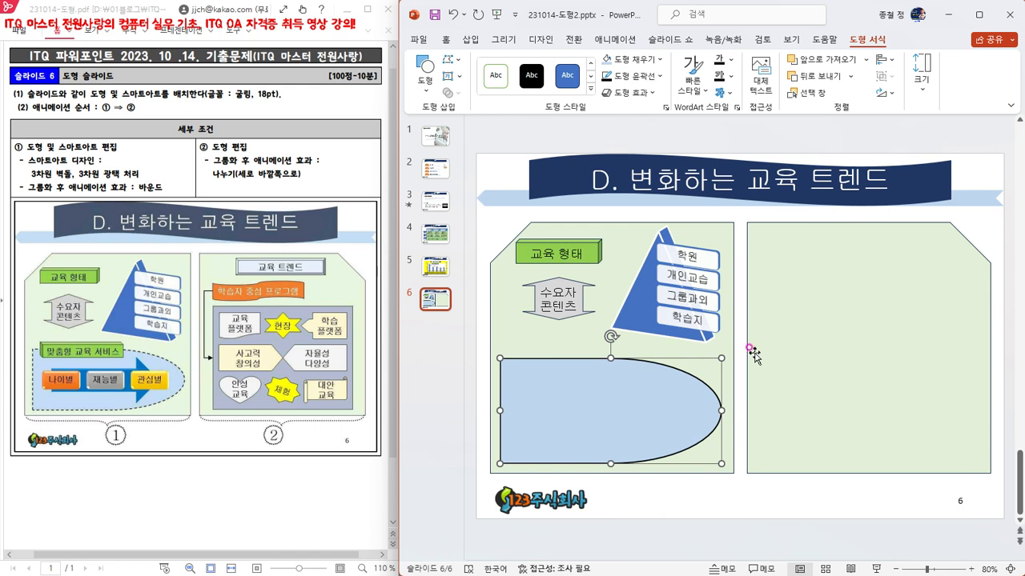
pyautogui.click(661, 77)
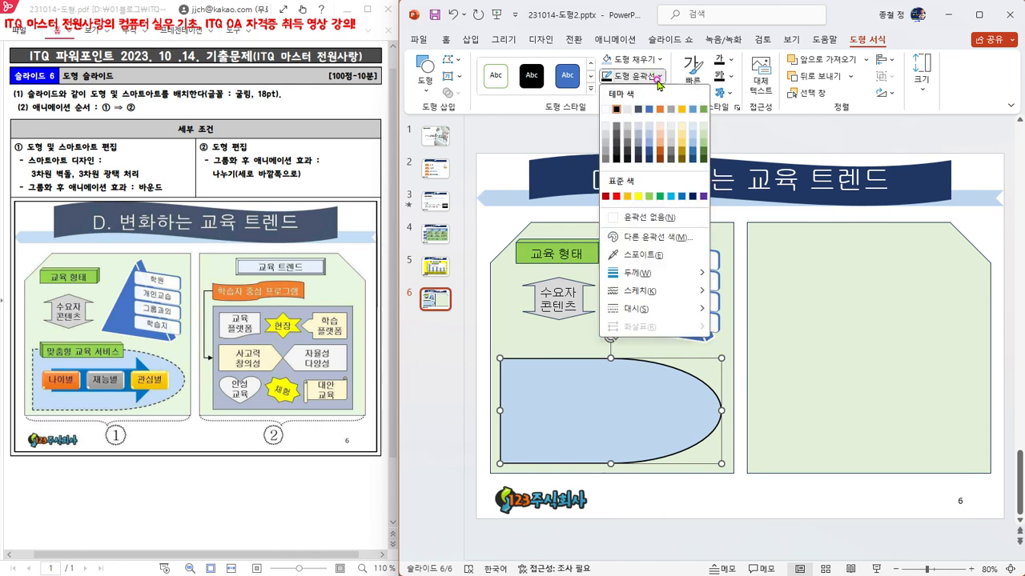
pyautogui.moveTo(648, 314)
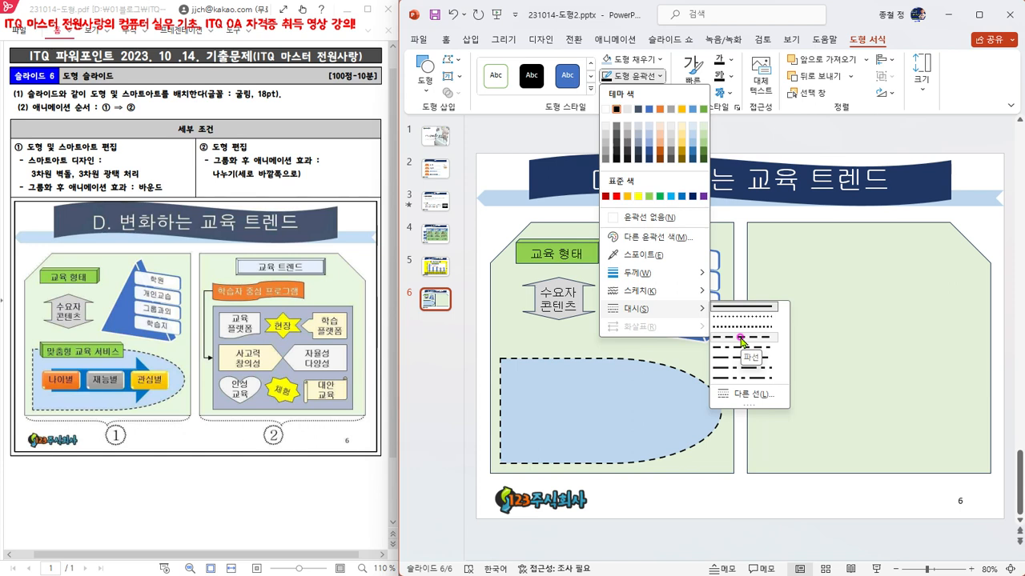
pyautogui.click(742, 339)
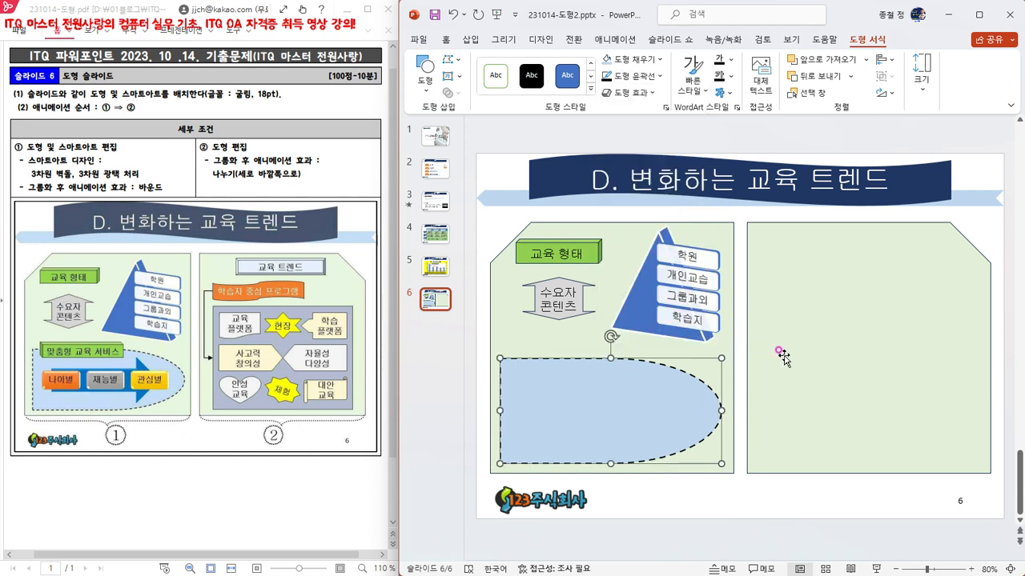
pyautogui.click(710, 491)
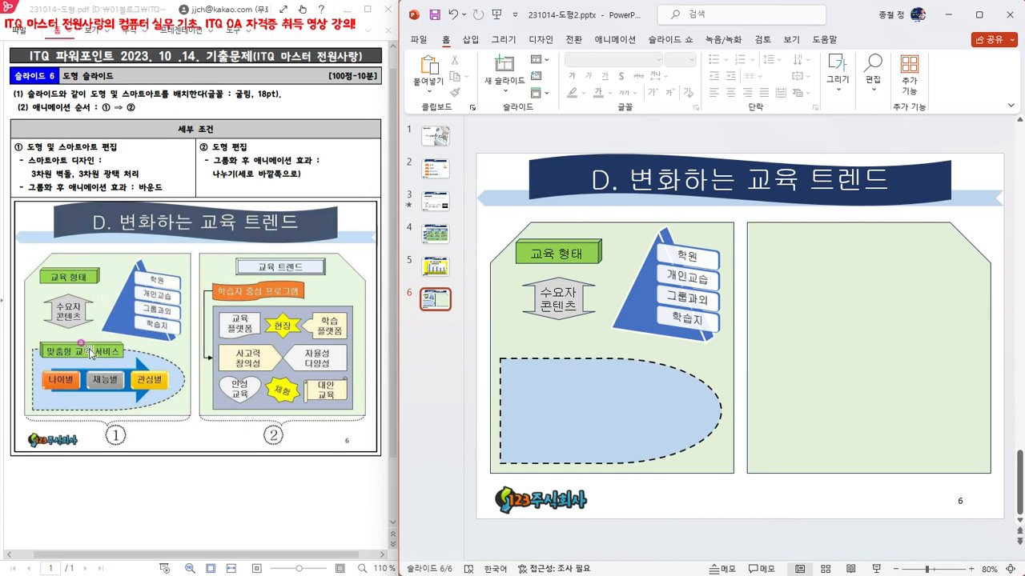
# Step: Duplicate the green 교육 형태 label onto the upper-left edge of the dashed shape and widen the copy
pyautogui.click(580, 239)
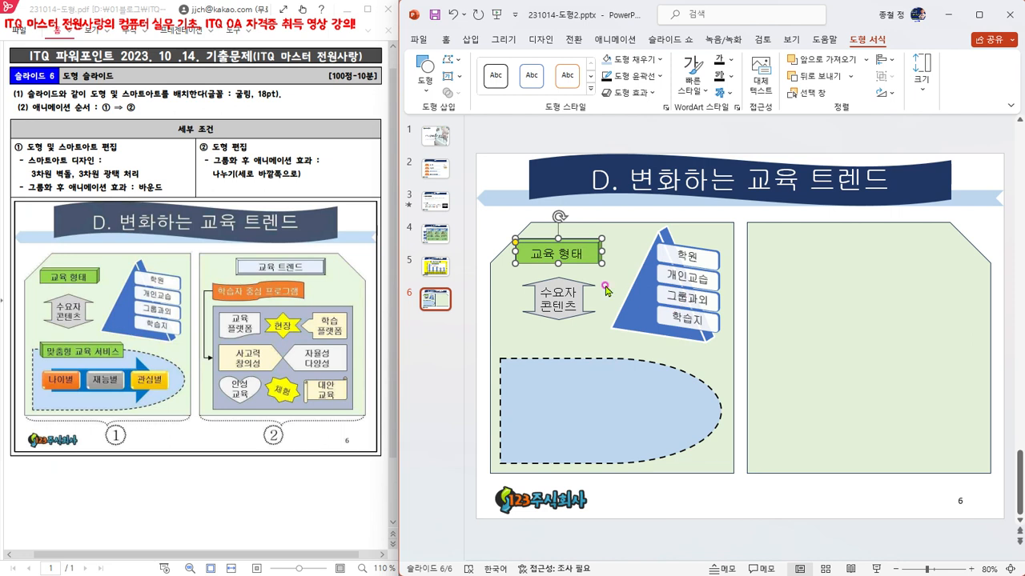
pyautogui.hotkey('ctrl', 'v')
pyautogui.moveTo(587, 269); pyautogui.dragTo(573, 365)
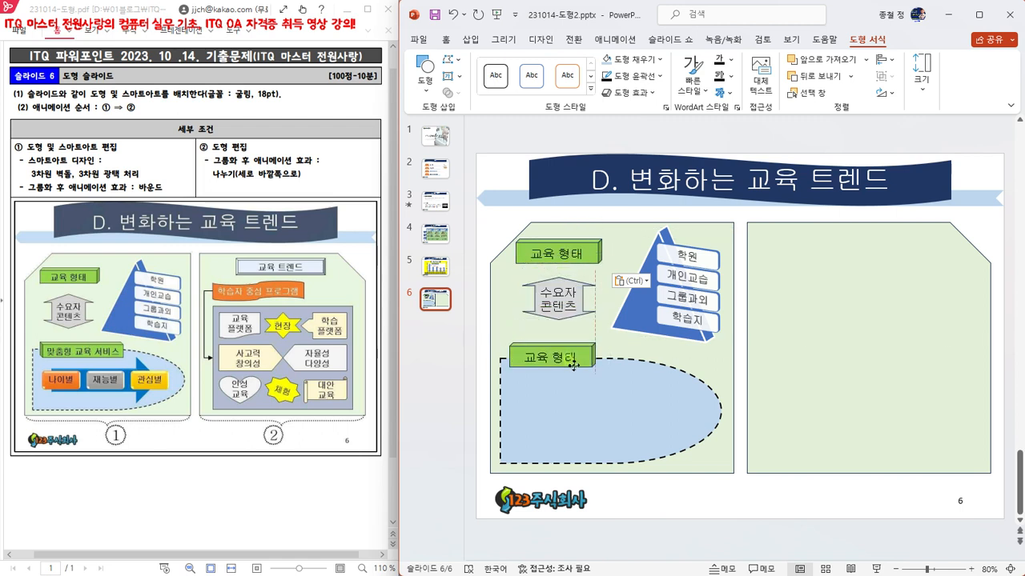
pyautogui.moveTo(574, 365); pyautogui.dragTo(573, 365)
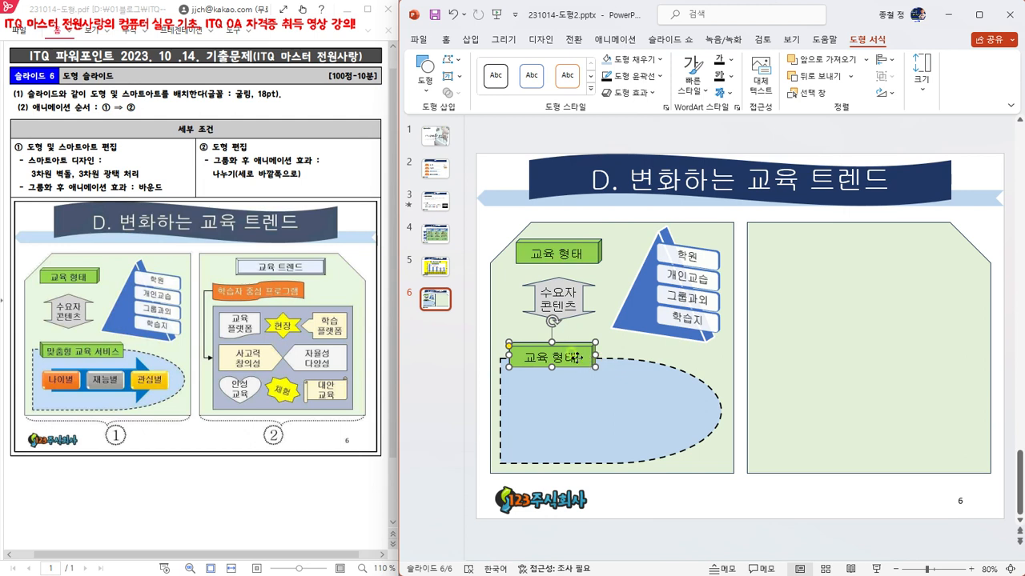
pyautogui.moveTo(575, 359); pyautogui.dragTo(649, 355)
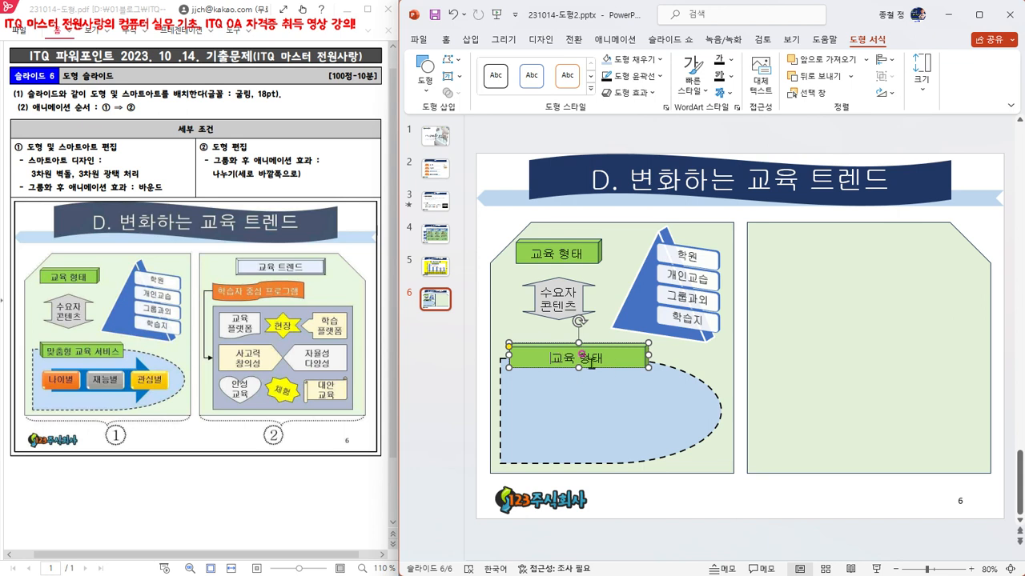
# Step: Change the copied label's text to 맞춤형 교육 서비스 and narrow the label to fit the text
pyautogui.write('ㅁ')
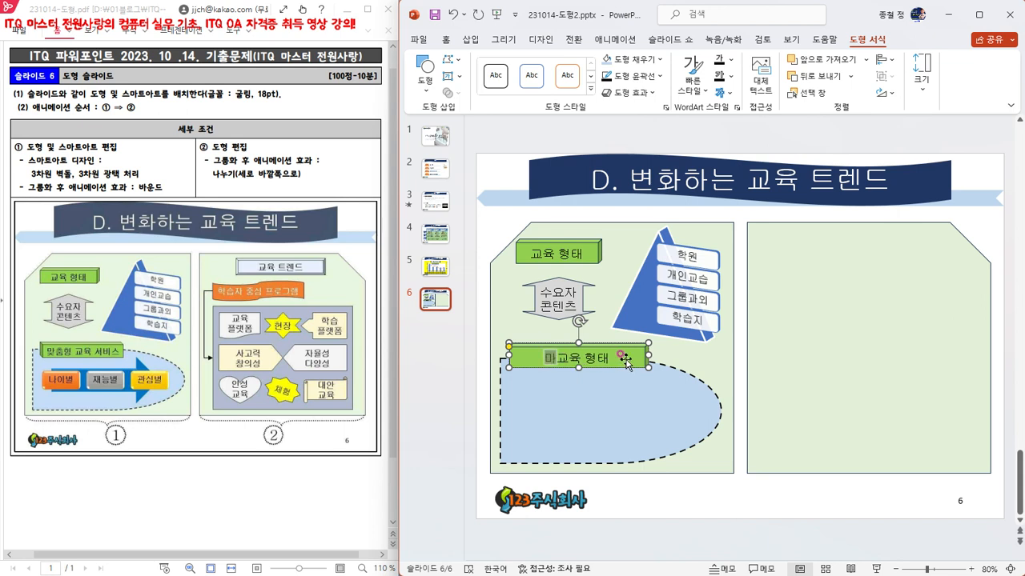
pyautogui.write('춤형')
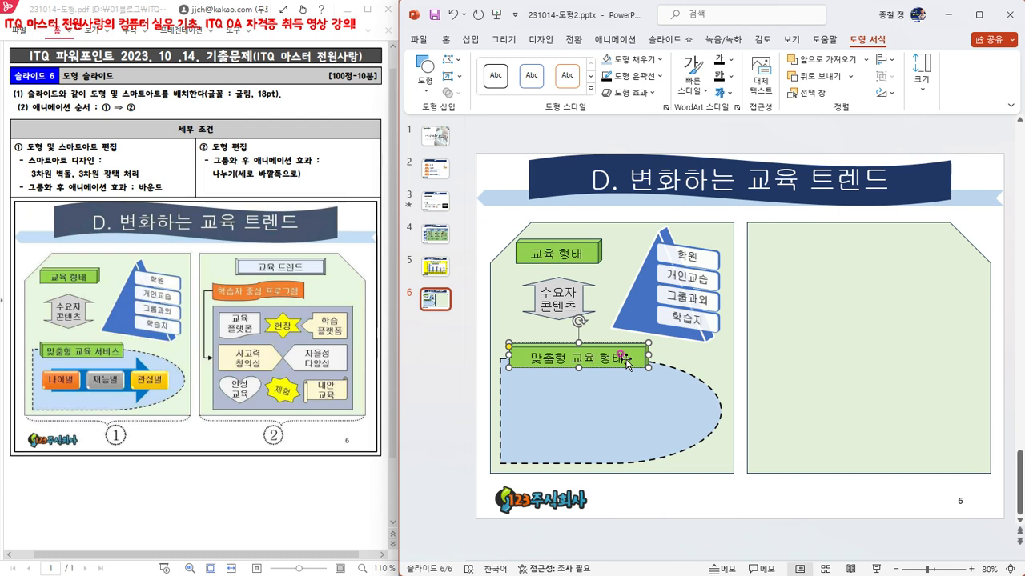
pyautogui.press('BackSpace')
pyautogui.press('BackSpace')
pyautogui.write('서비스')
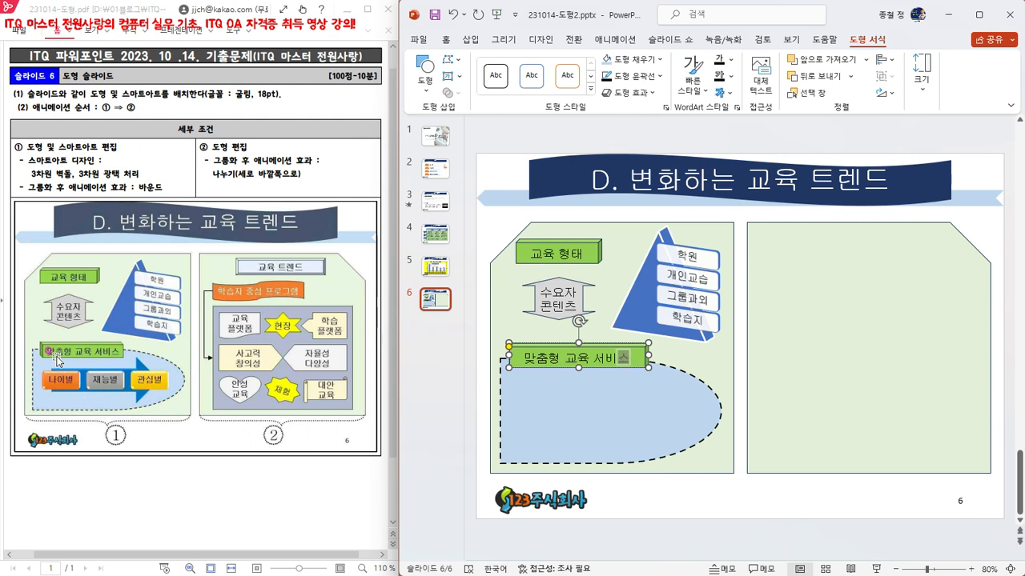
pyautogui.moveTo(647, 357); pyautogui.dragTo(637, 357)
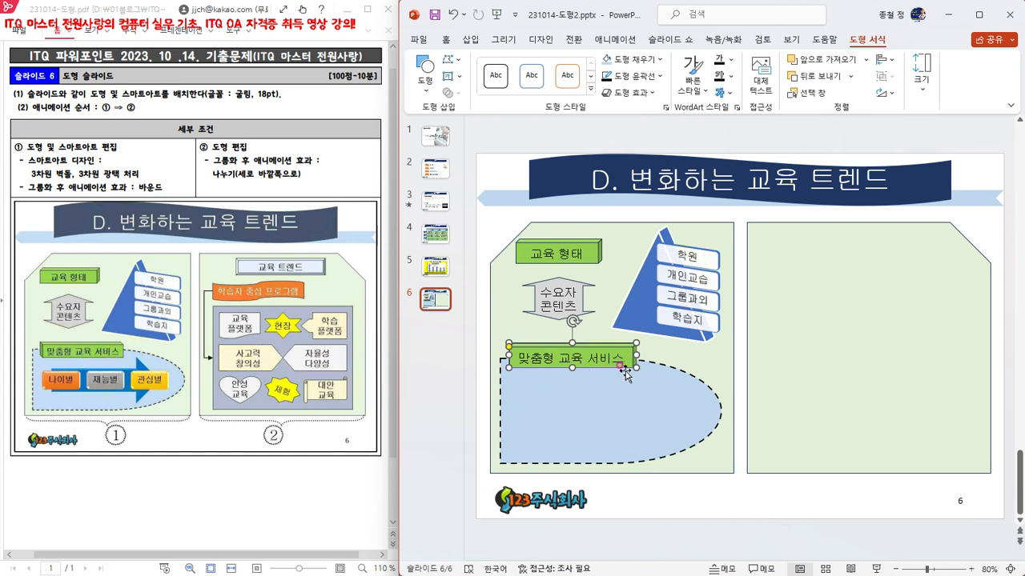
pyautogui.moveTo(638, 358); pyautogui.dragTo(636, 356)
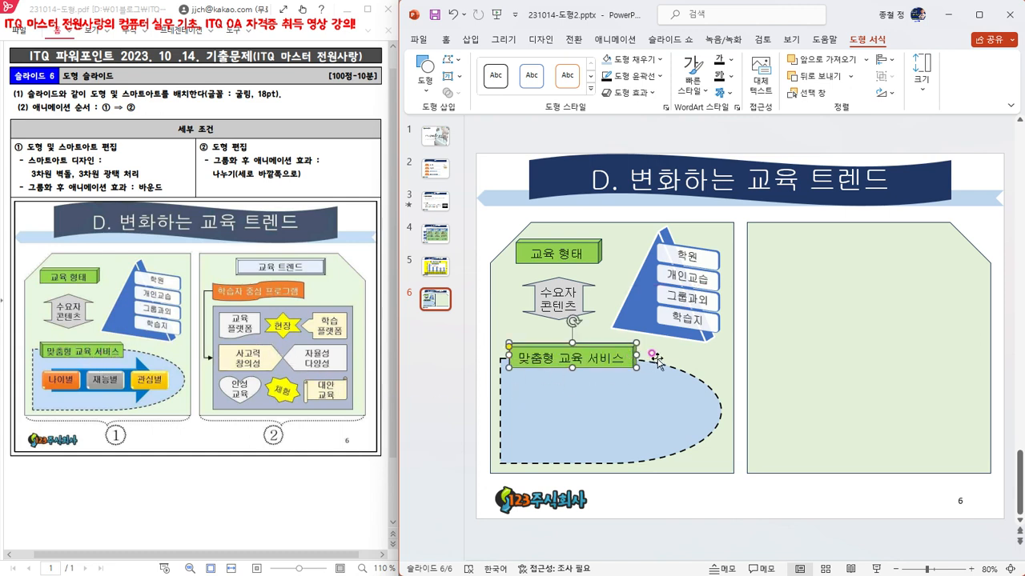
pyautogui.click(645, 495)
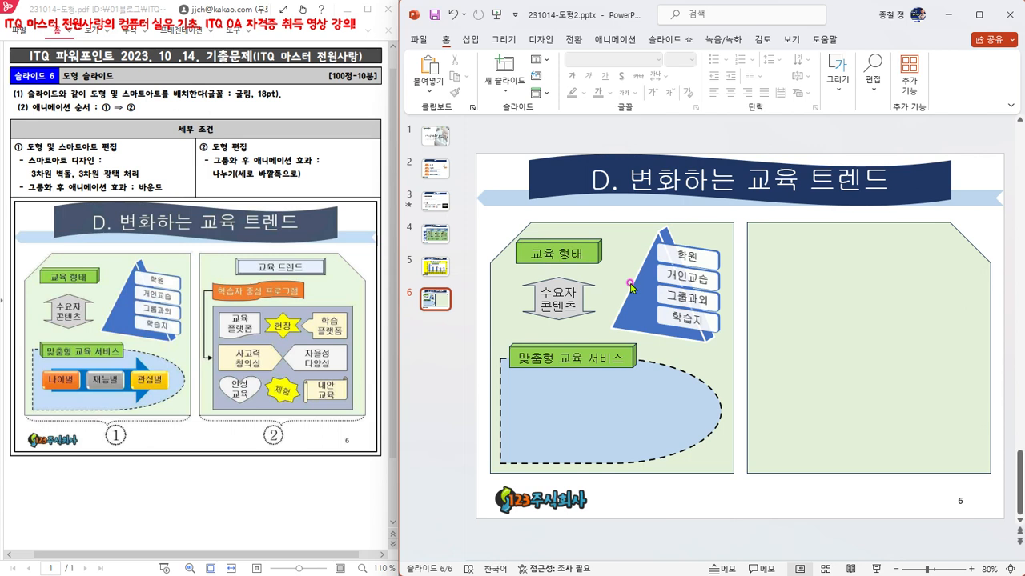
# Step: Flip the 맞춤형 교육 서비스 label horizontally and nudge it slightly down
pyautogui.click(616, 350)
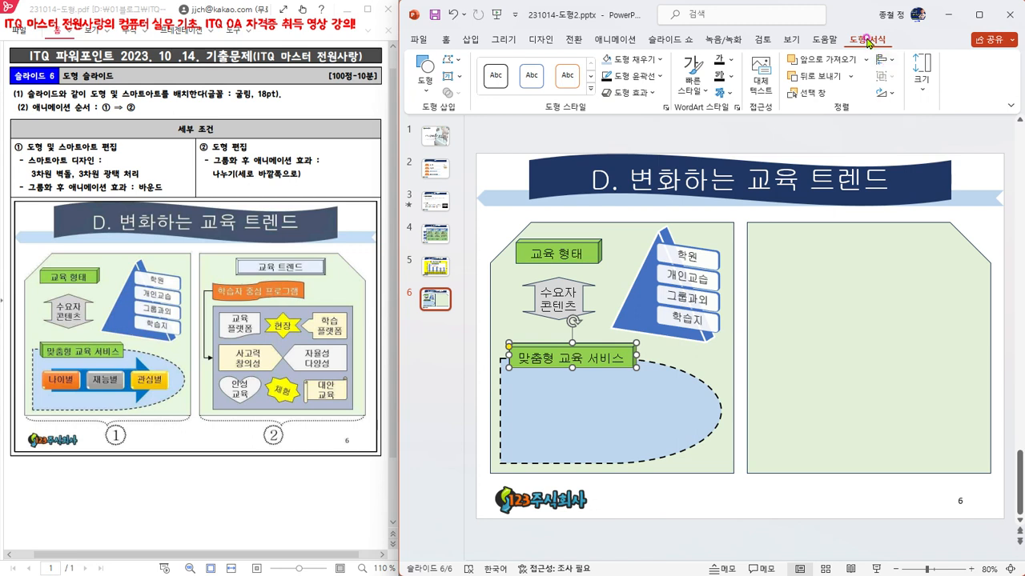
pyautogui.click(892, 94)
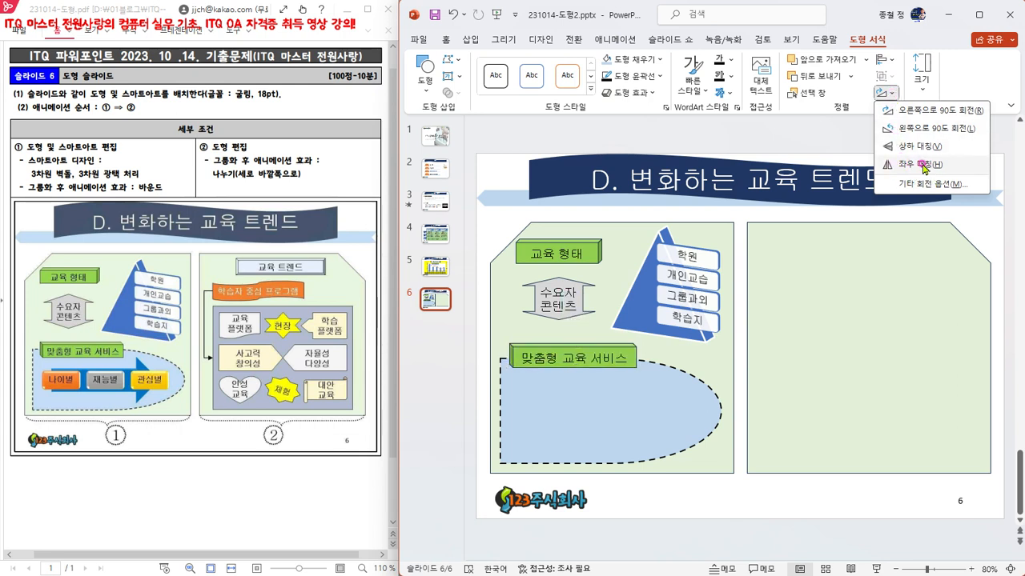
pyautogui.click(923, 167)
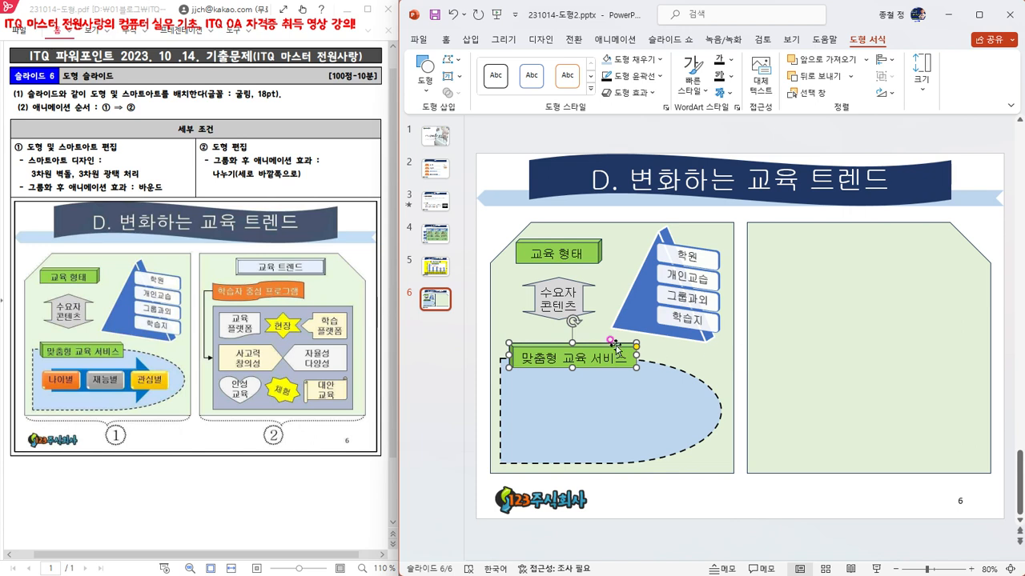
pyautogui.click(670, 502)
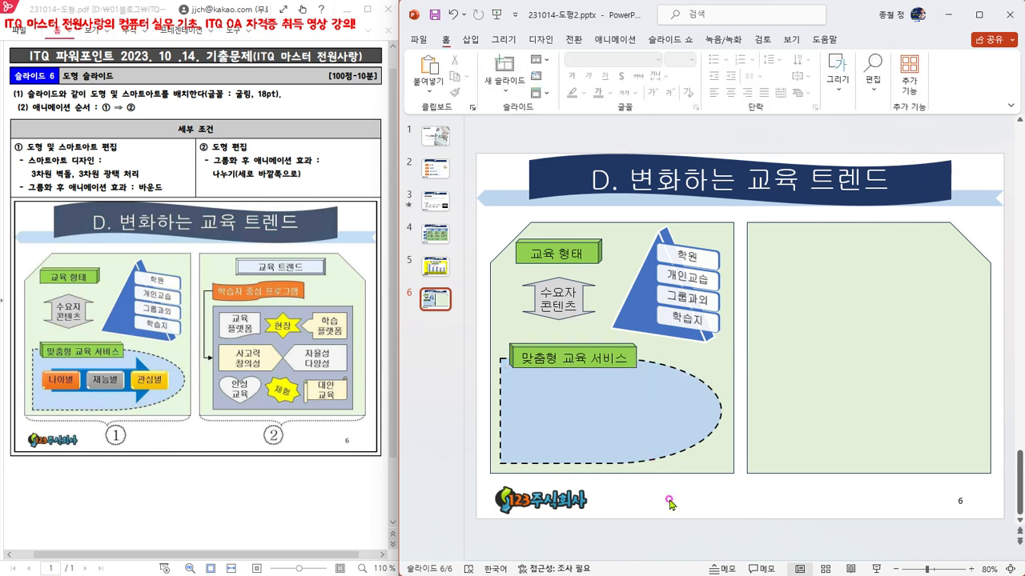
pyautogui.click(622, 378)
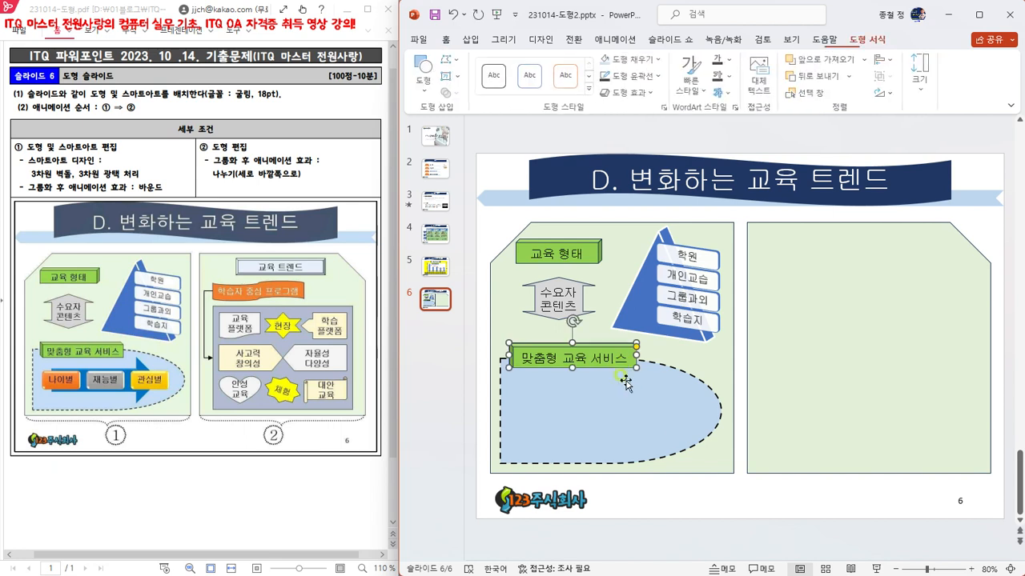
pyautogui.press('Down')
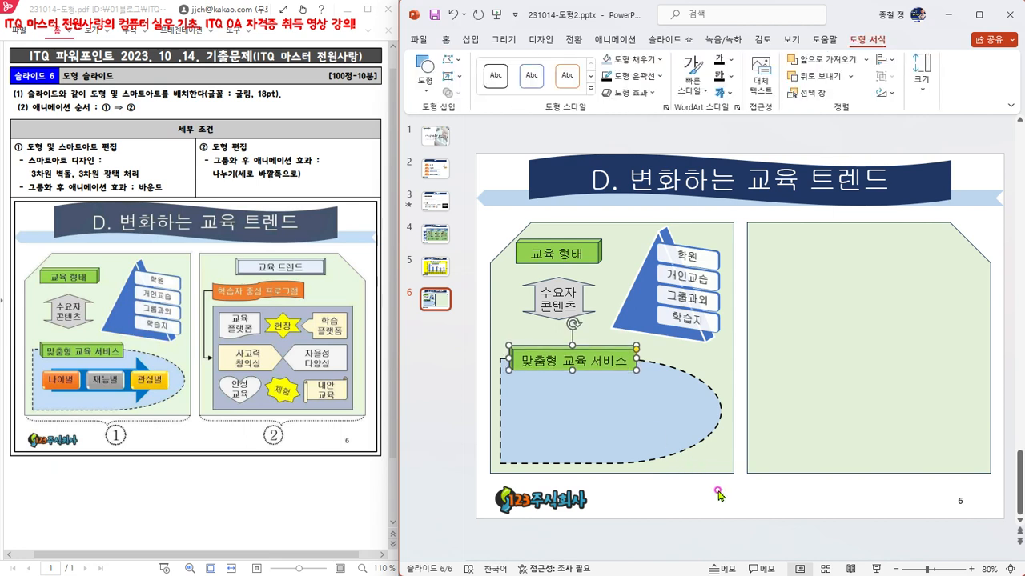
pyautogui.click(718, 502)
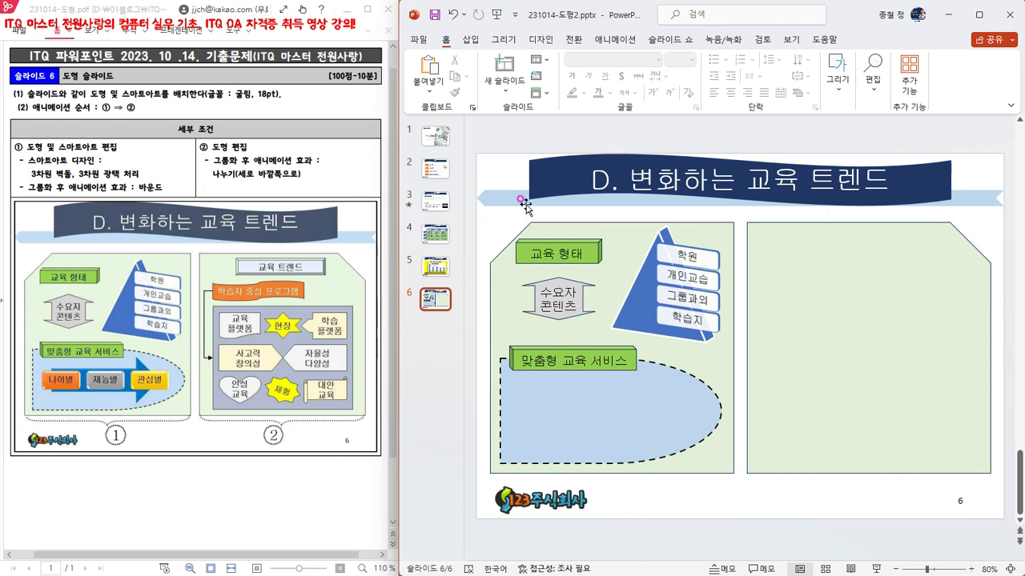
# Step: Insert a process-type SmartArt graphic with the 연속 블록 프로세스형 layout and open its text entry list
pyautogui.click(472, 42)
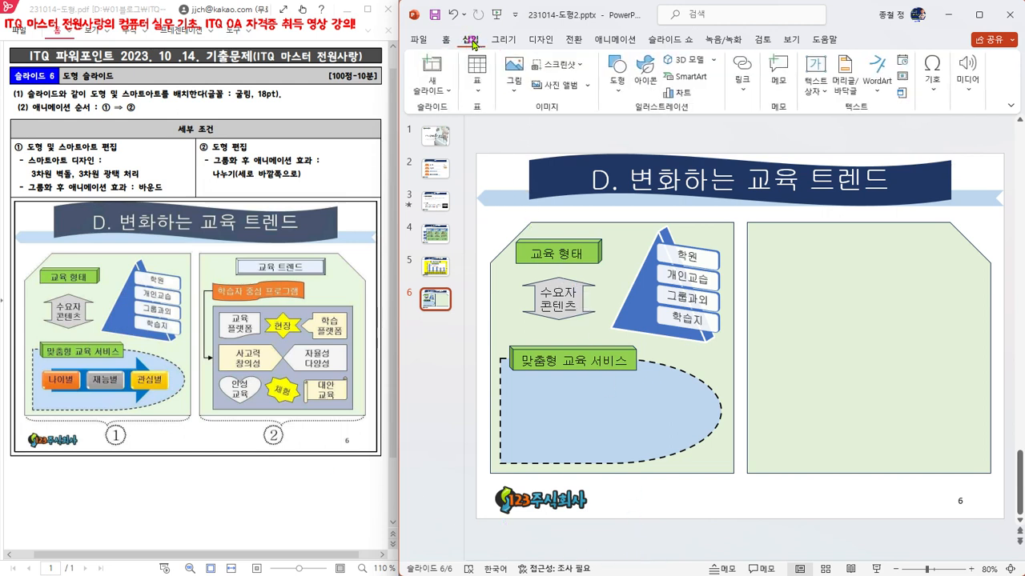
pyautogui.click(690, 84)
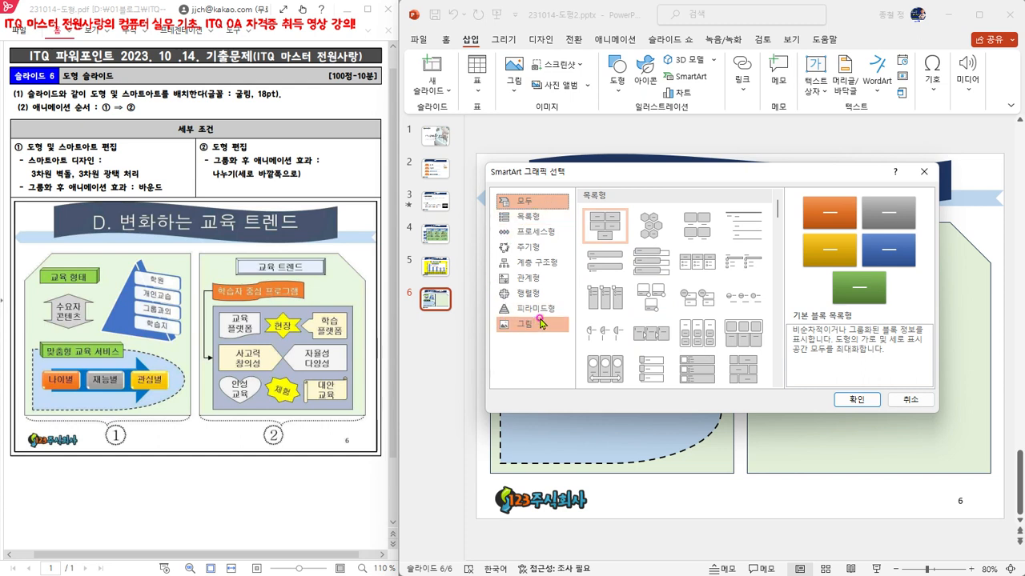
pyautogui.click(536, 234)
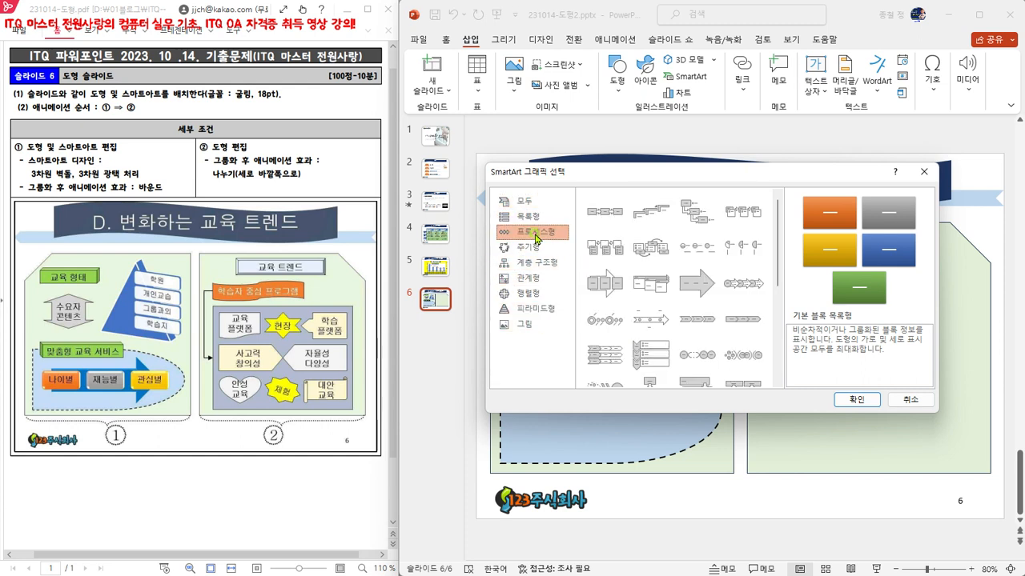
pyautogui.click(599, 291)
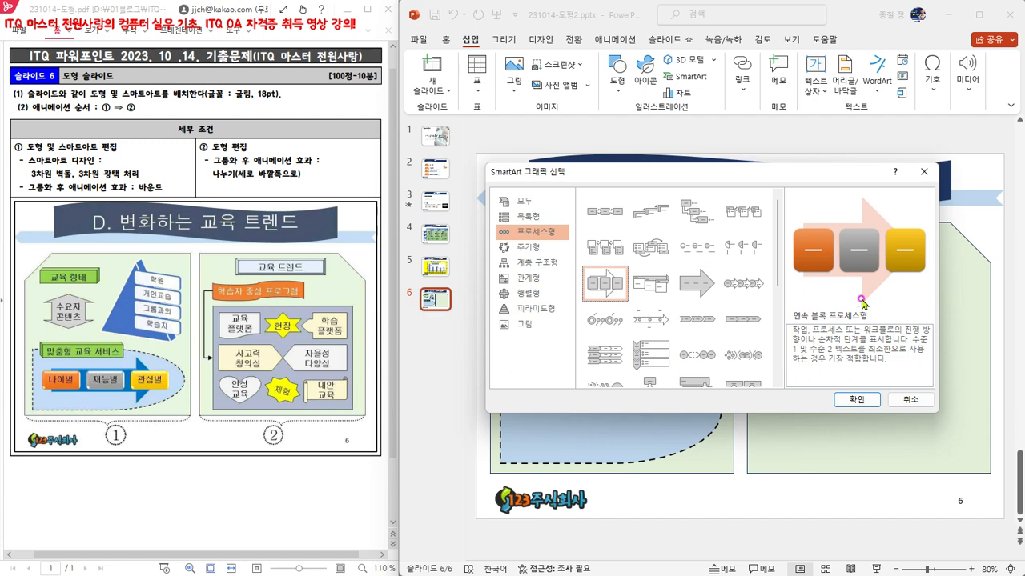
pyautogui.click(855, 400)
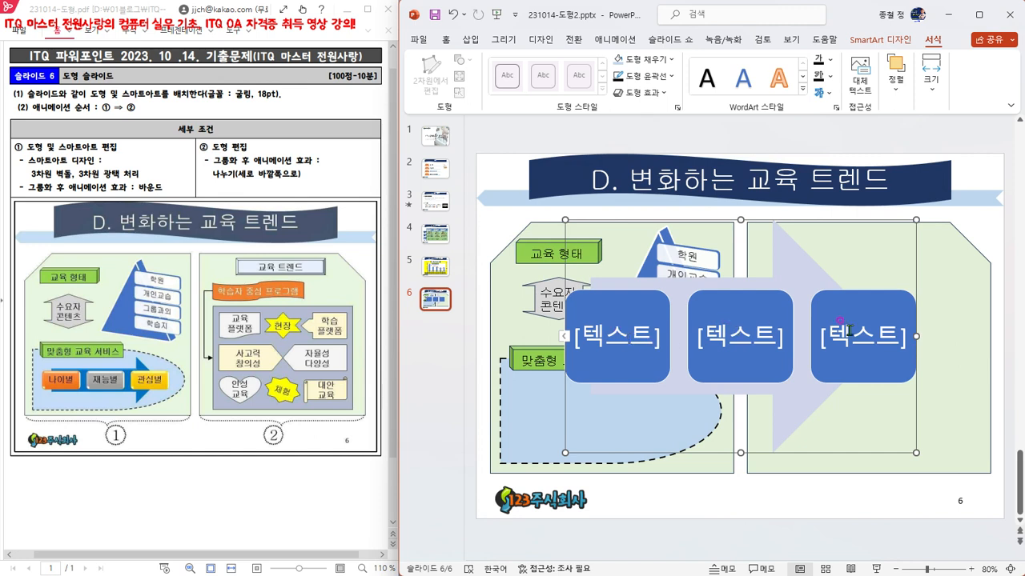
pyautogui.click(563, 338)
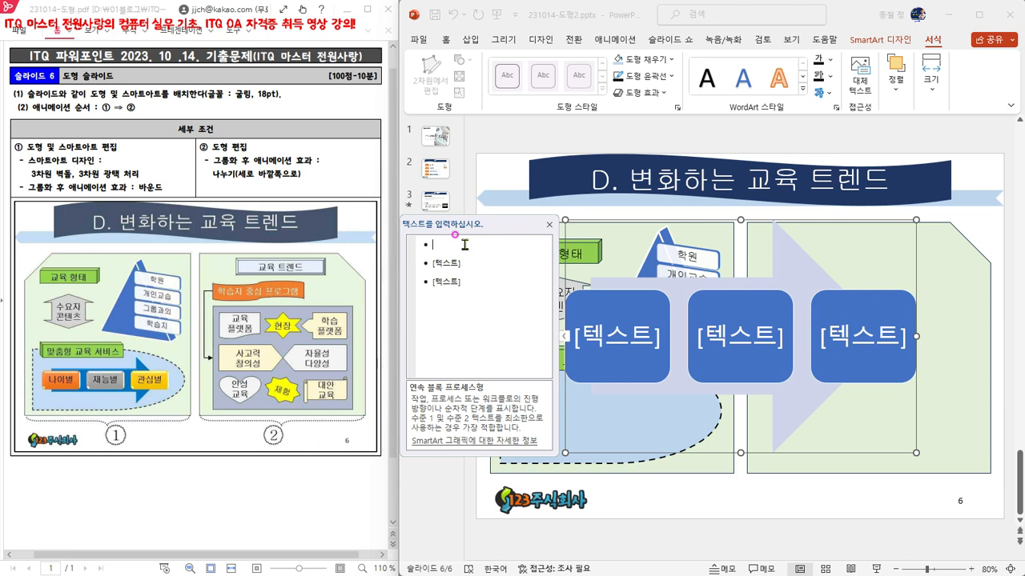
# Step: Fill the SmartArt's three blocks with 나이별, 재능별 and 관심별 in order and close its text entry list
pyautogui.write('나이별')
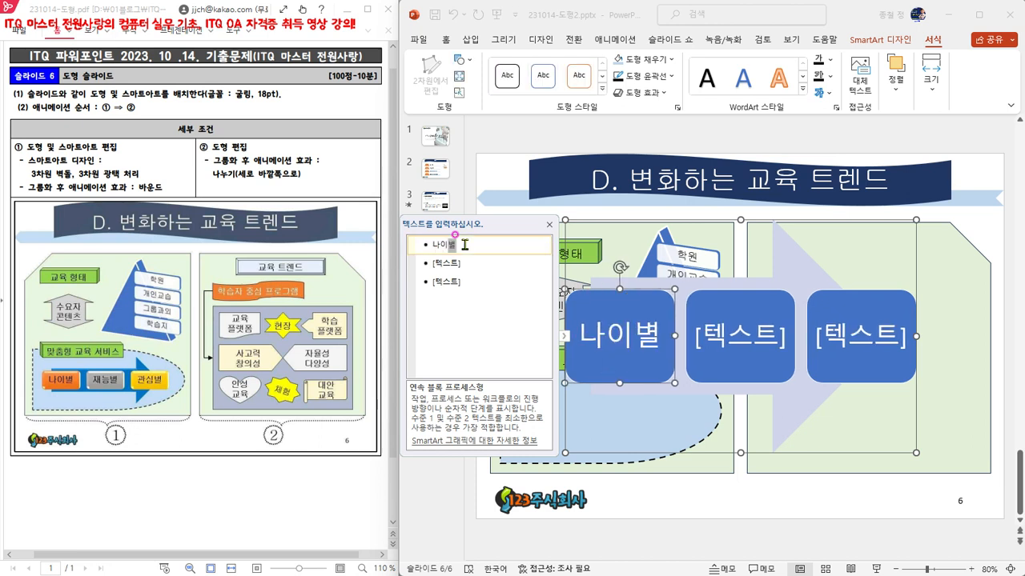
pyautogui.press('Down')
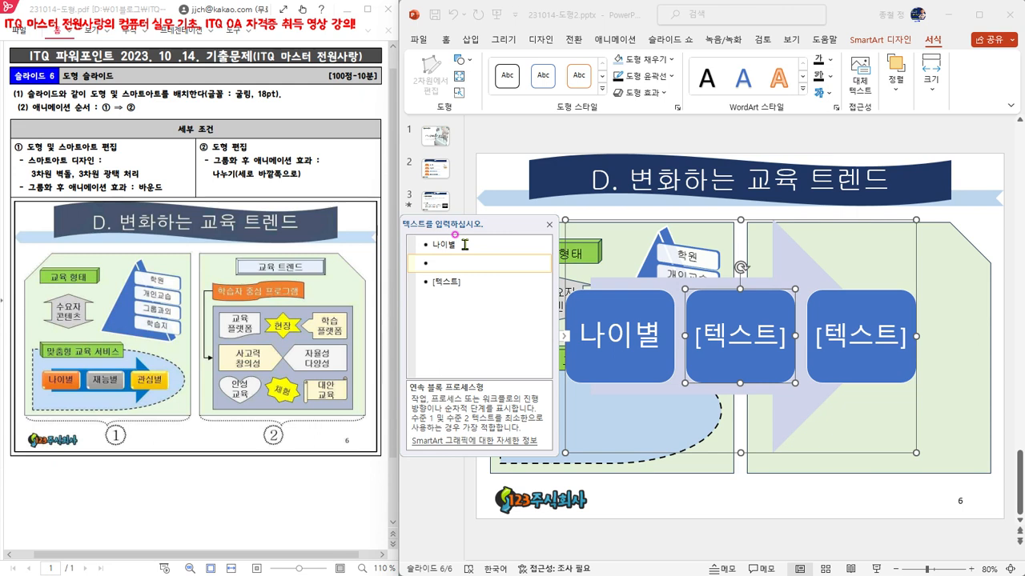
pyautogui.write('재능별')
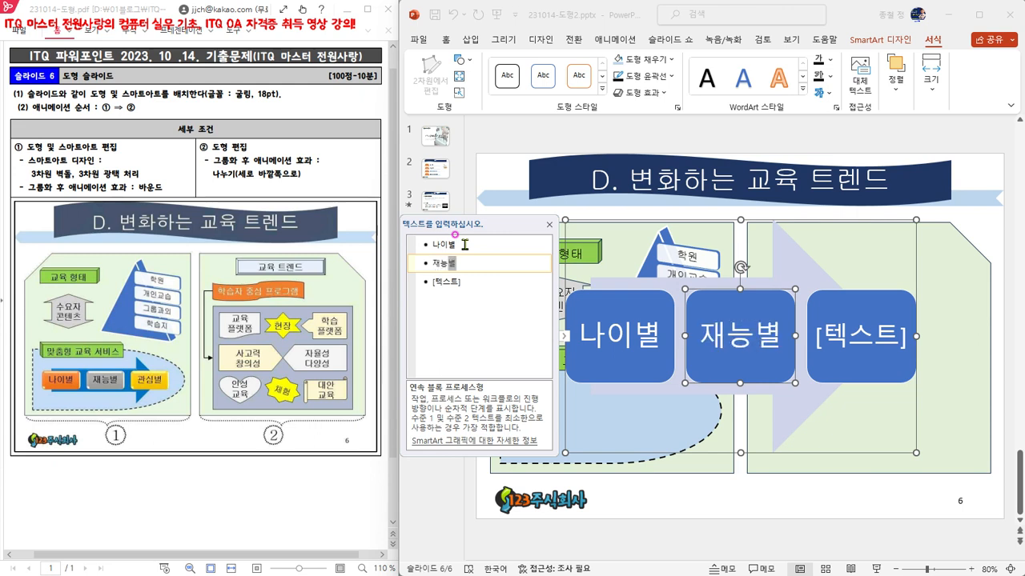
pyautogui.press('Down')
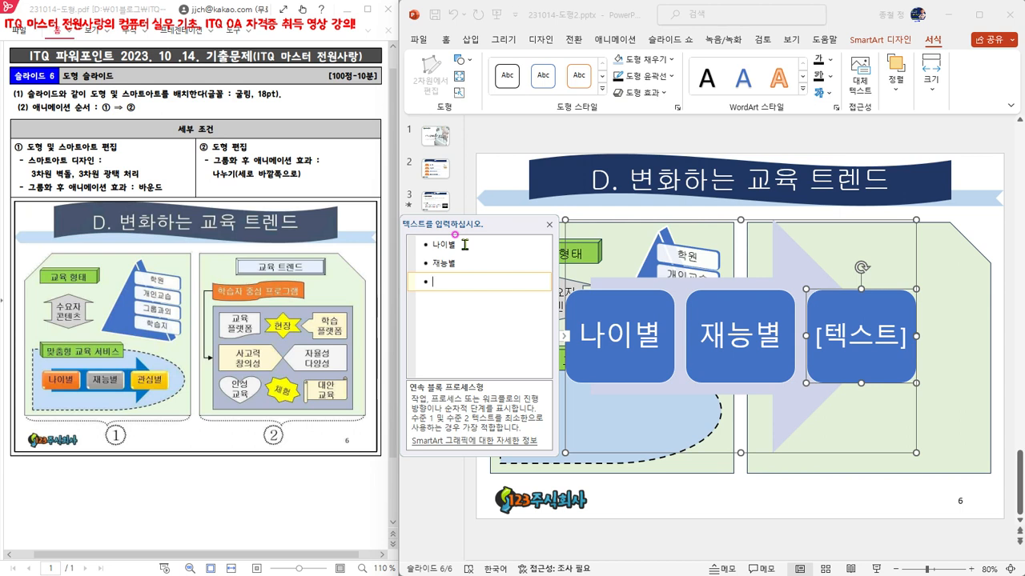
pyautogui.write('관심')
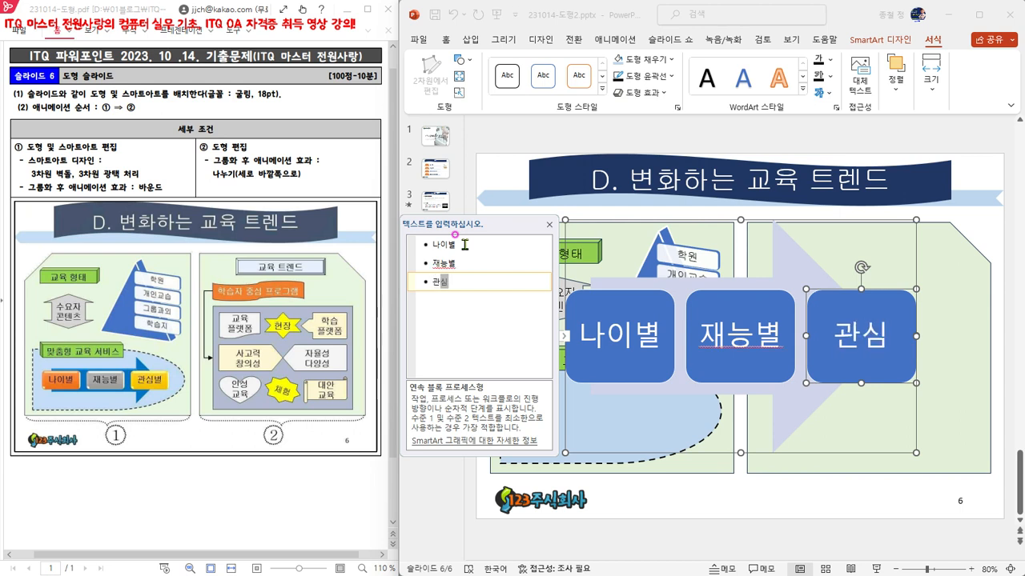
pyautogui.write('별')
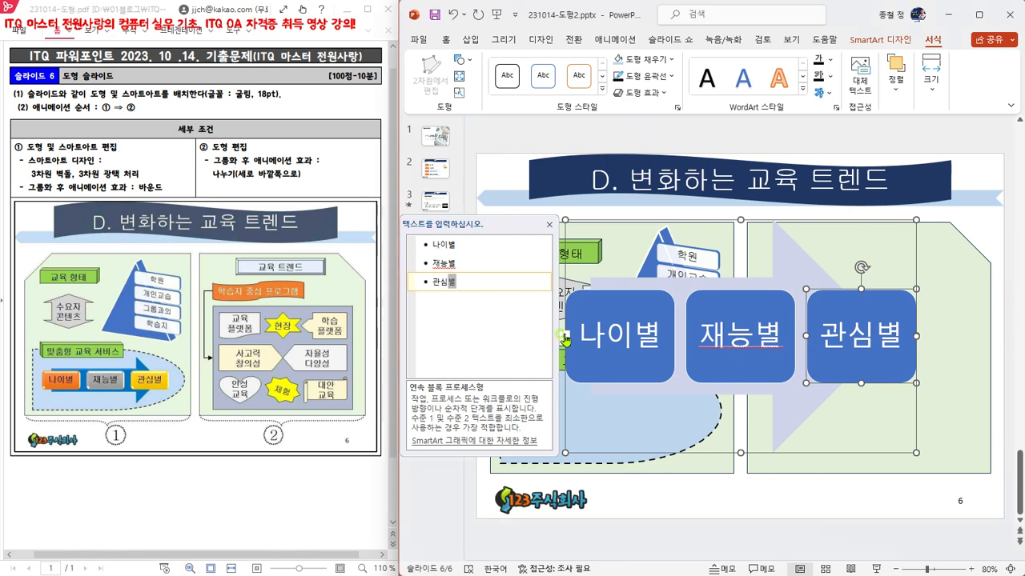
pyautogui.click(565, 339)
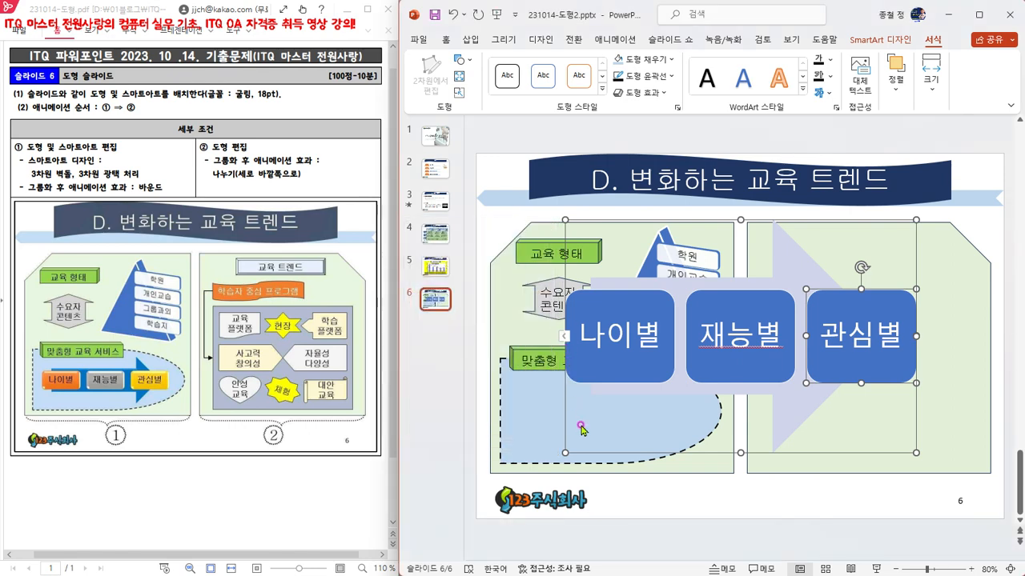